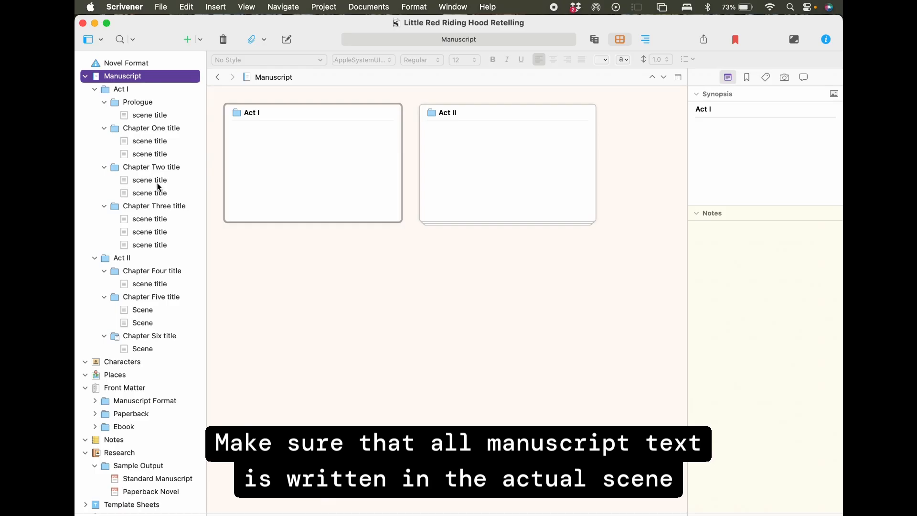
Review the manuscript text in each of the three scenes under the Chapter Three folder.
{"action": "left_click", "coordinate": [153, 244]}
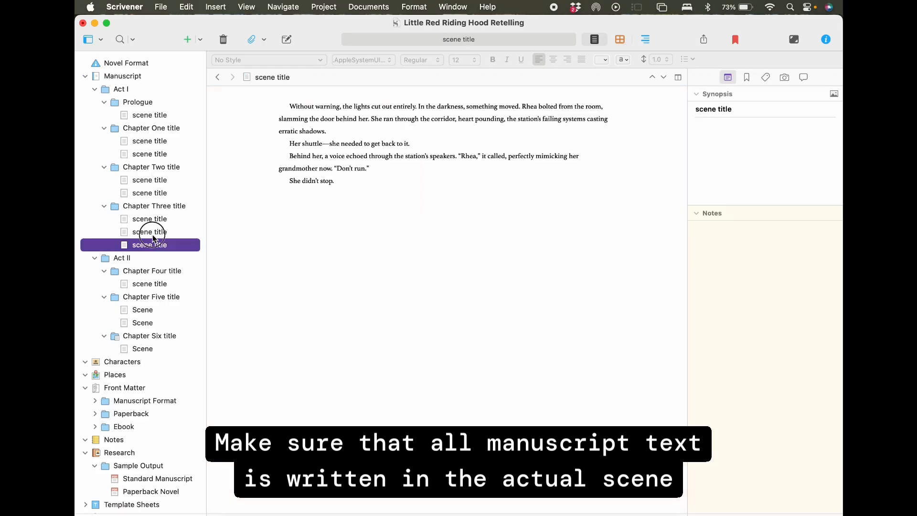
{"action": "left_click", "coordinate": [153, 233]}
{"action": "left_click", "coordinate": [154, 221]}
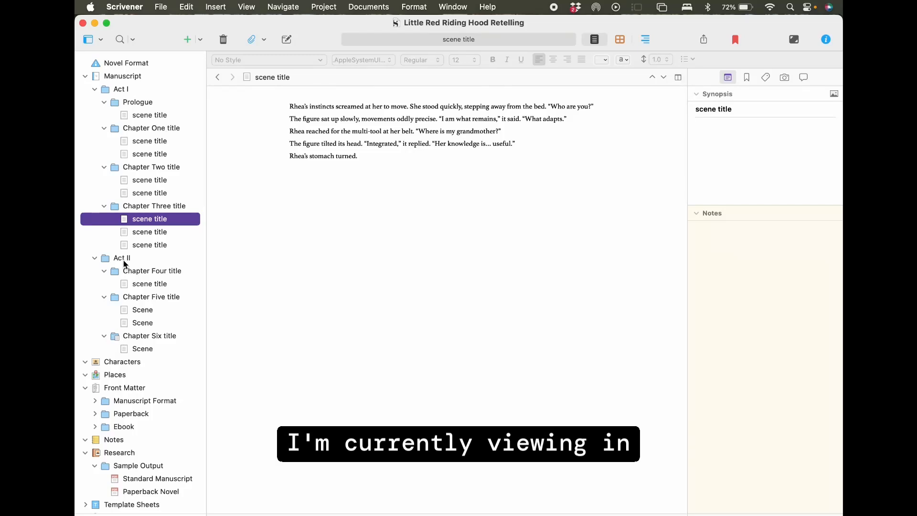
View the Chapter Three folder in Corkboard mode and check the Act II folder.
{"action": "left_click", "coordinate": [154, 206]}
{"action": "left_click", "coordinate": [246, 7]}
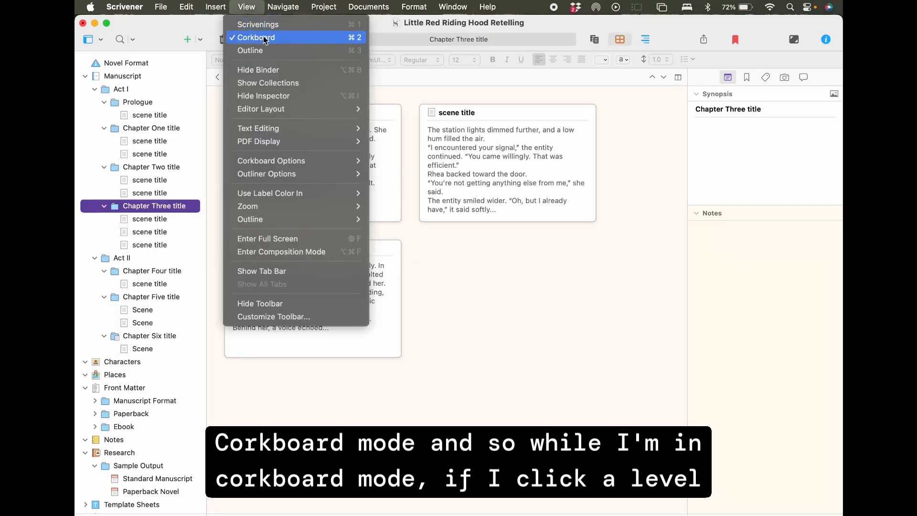
{"action": "left_click", "coordinate": [128, 262]}
{"action": "left_click", "coordinate": [108, 259]}
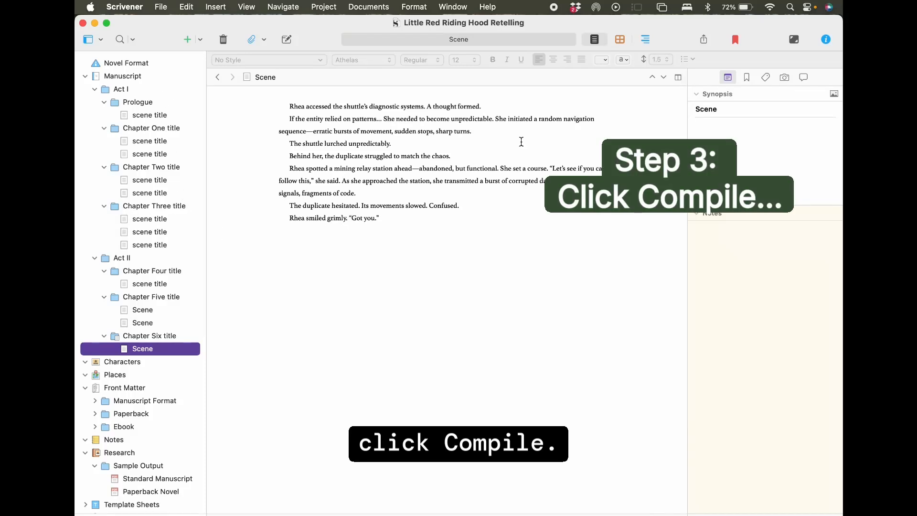
Start compiling the manuscript and set the output type to MultiMarkdown.
{"action": "left_click", "coordinate": [705, 40]}
{"action": "left_click", "coordinate": [451, 110]}
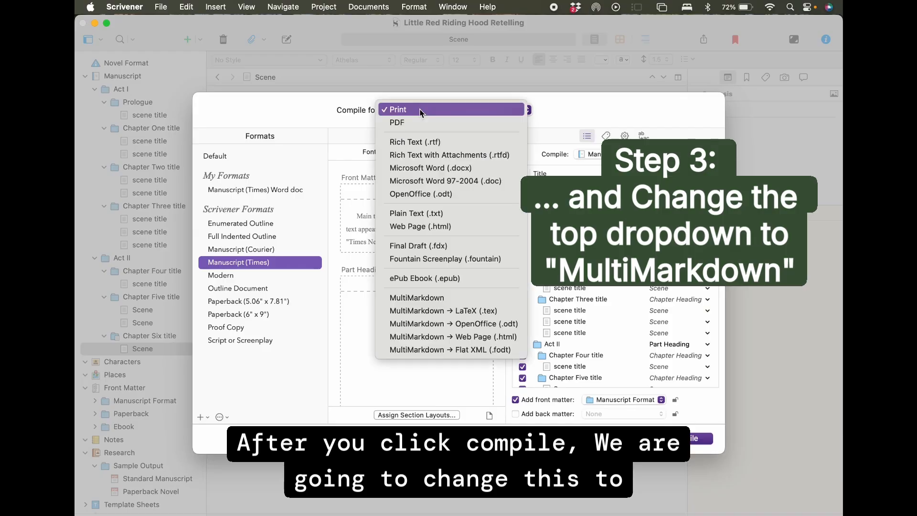
{"action": "left_click", "coordinate": [426, 296]}
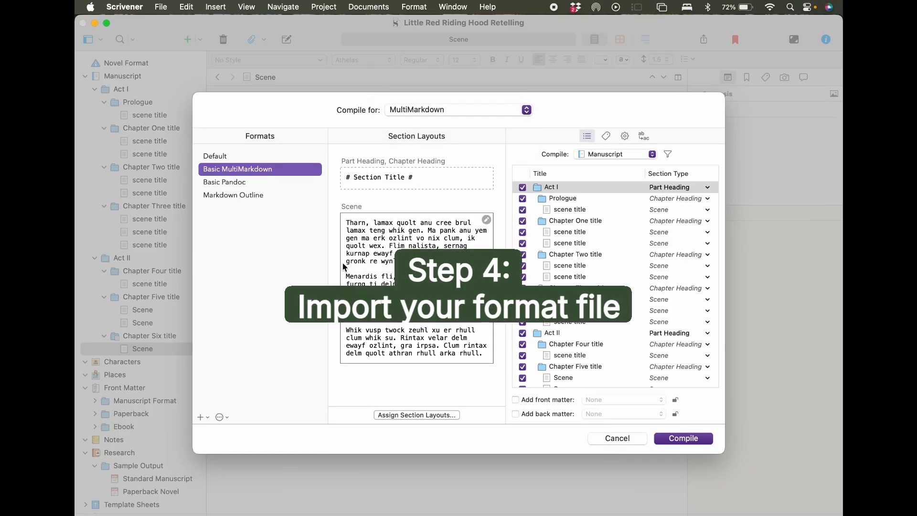
Import the "Markdown for Novelio Story Sync" compile format from the Desktop into My Formats.
{"action": "left_click", "coordinate": [227, 418]}
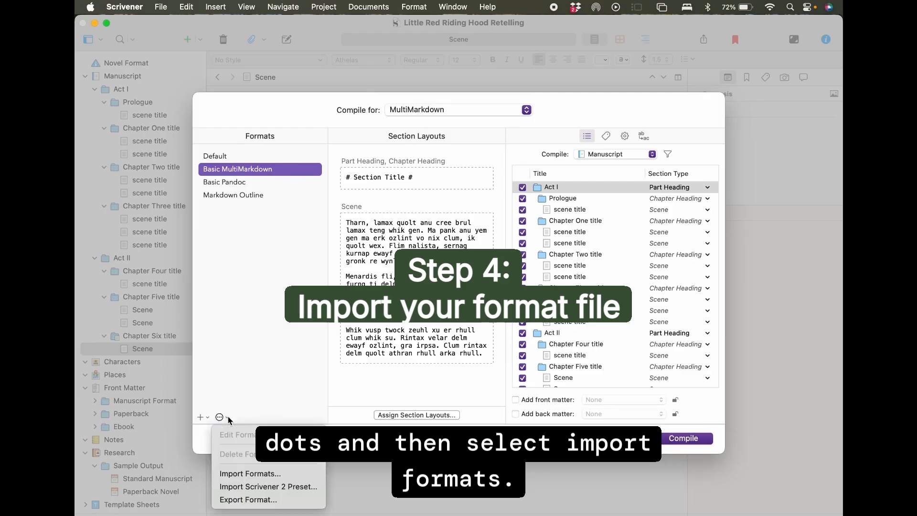
{"action": "left_click", "coordinate": [244, 474]}
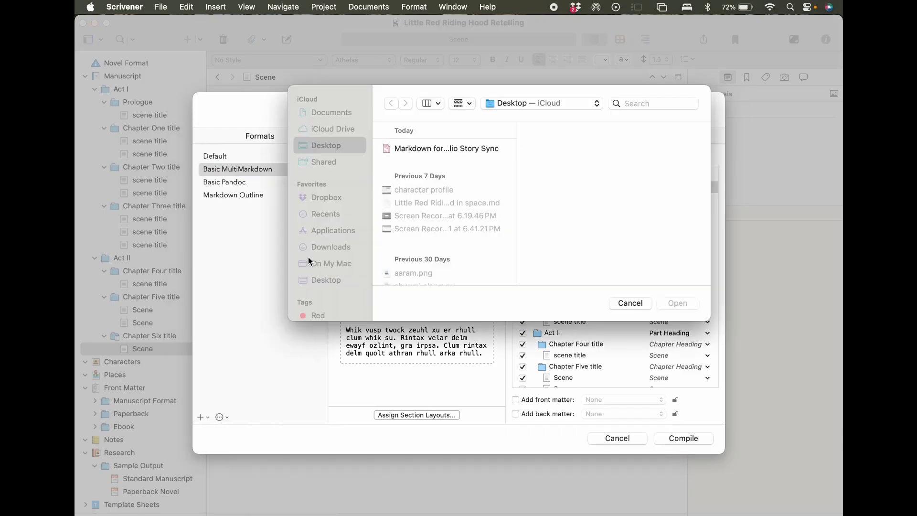
{"action": "left_click", "coordinate": [440, 151]}
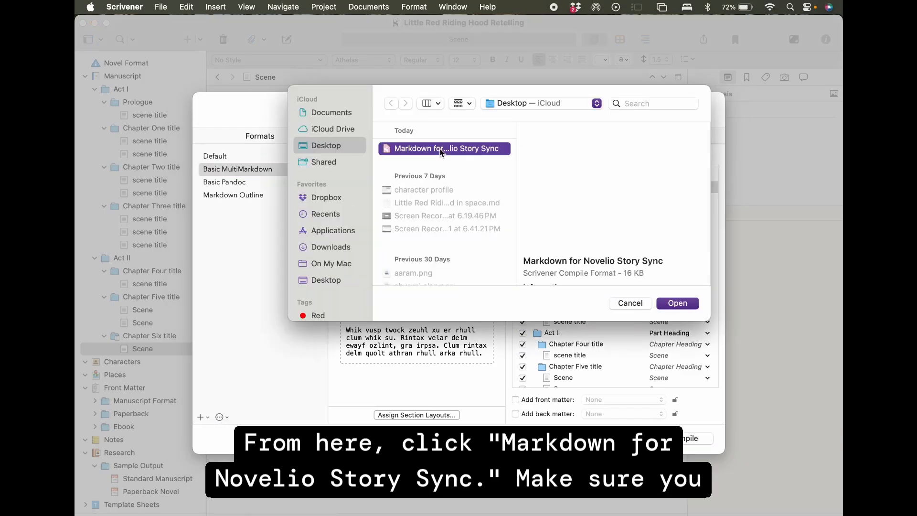
{"action": "left_click", "coordinate": [684, 305]}
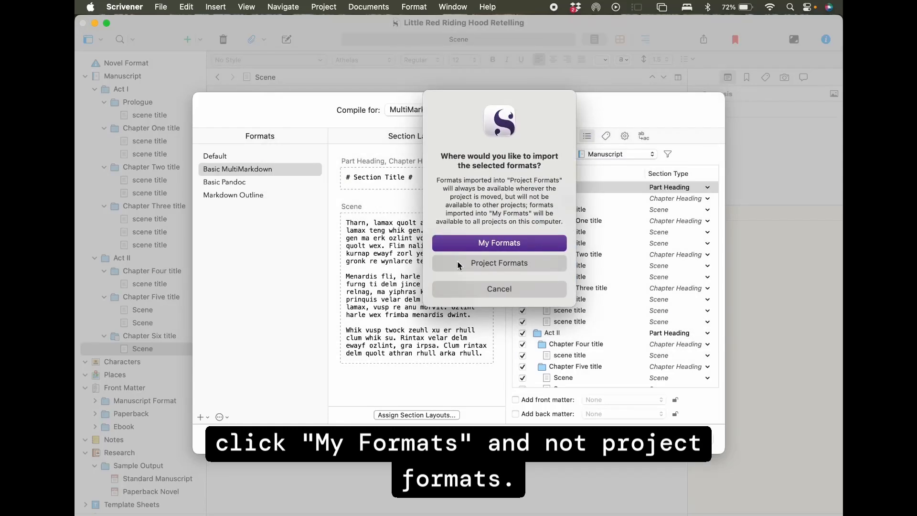
{"action": "left_click", "coordinate": [506, 243]}
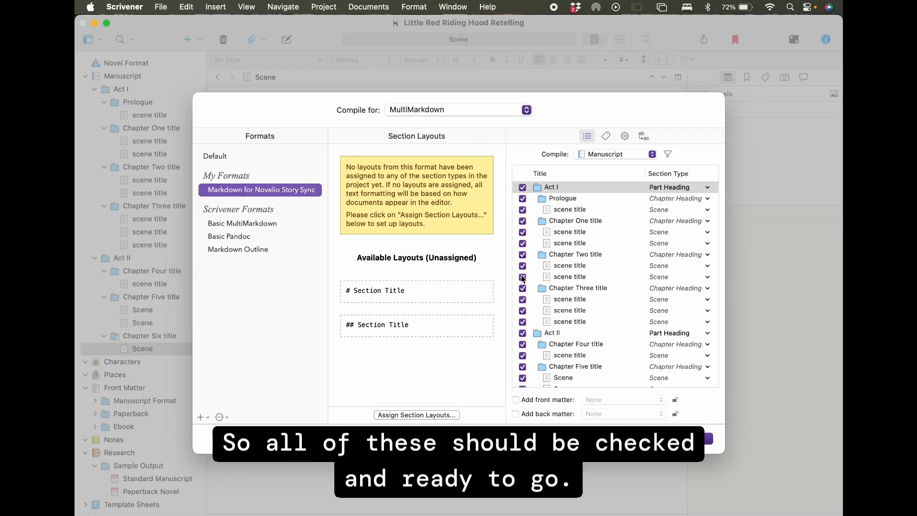
Check the inclusion and section type of every manuscript document, choosing Part Heading for Act II.
{"action": "scroll", "coordinate": [536, 290], "scroll_direction": "down", "scroll_amount": 3}
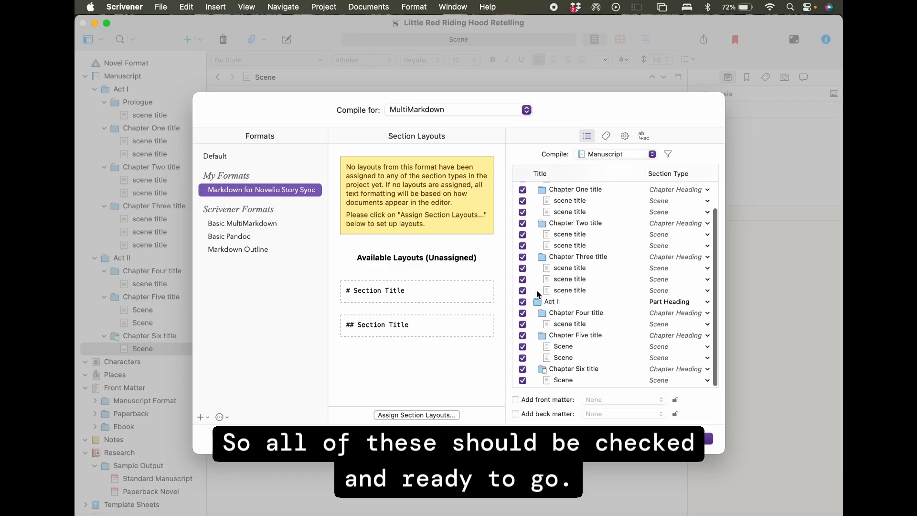
{"action": "scroll", "coordinate": [537, 292], "scroll_direction": "up", "scroll_amount": 3}
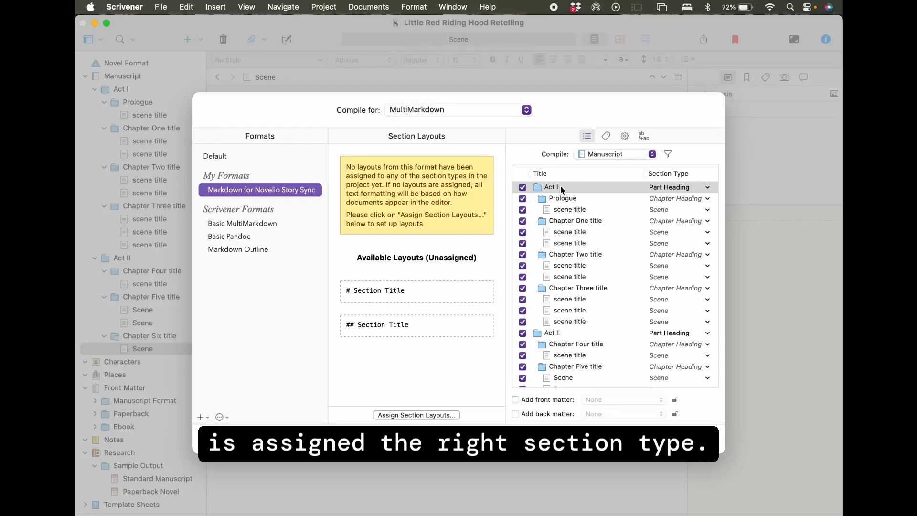
{"action": "left_click", "coordinate": [688, 333]}
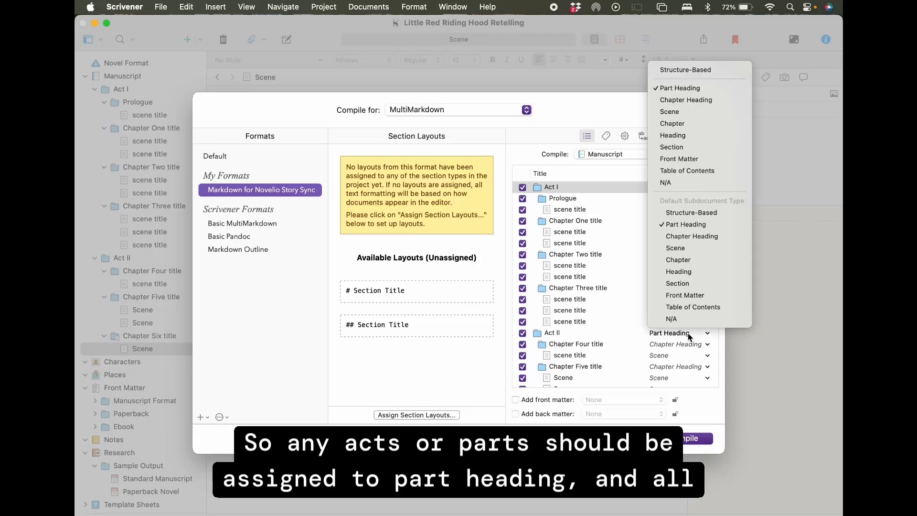
{"action": "left_click", "coordinate": [694, 88]}
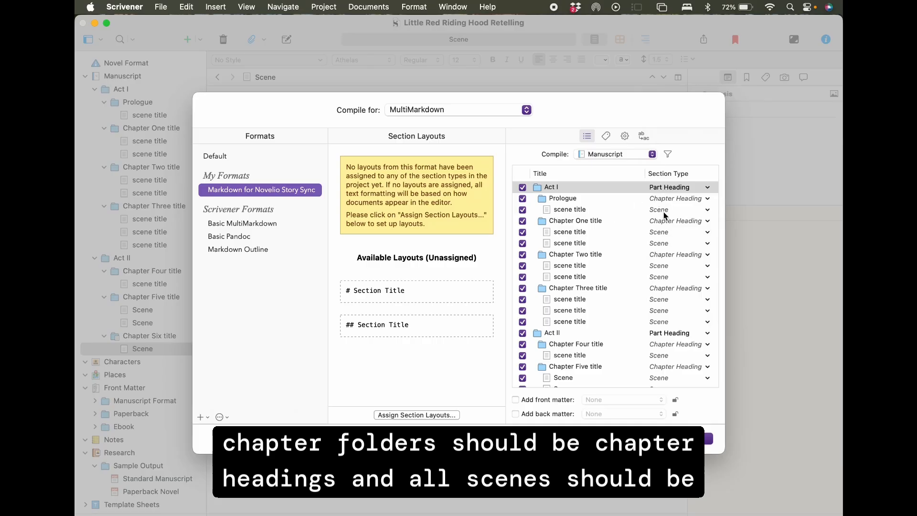
{"action": "scroll", "coordinate": [549, 341], "scroll_direction": "down", "scroll_amount": 2}
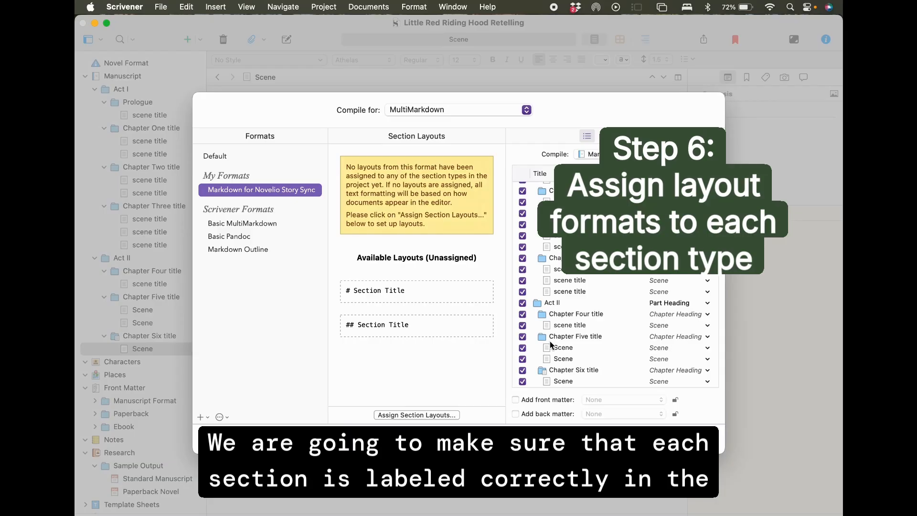
Assign the Part or Act Heading layout to Part Heading, the Chapter Heading layout to Chapter Heading, and As-Is to Scene documents.
{"action": "left_click", "coordinate": [408, 414]}
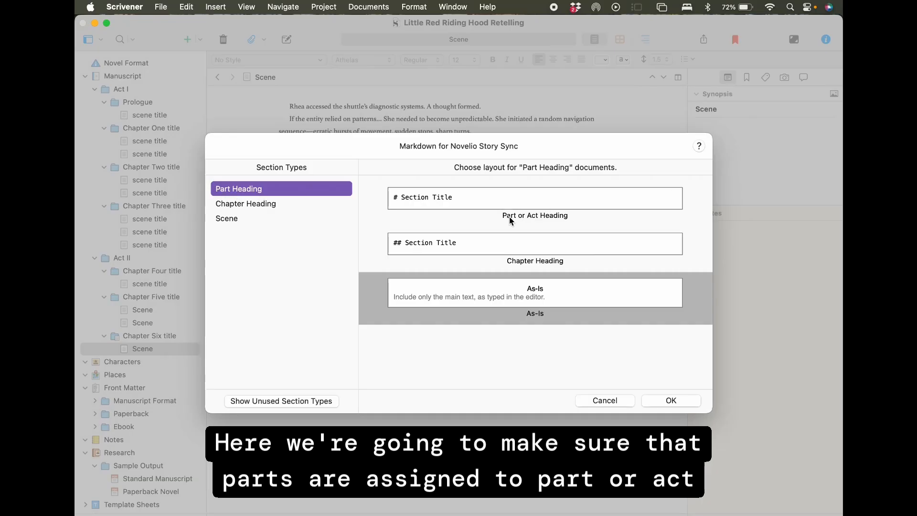
{"action": "left_click", "coordinate": [548, 196]}
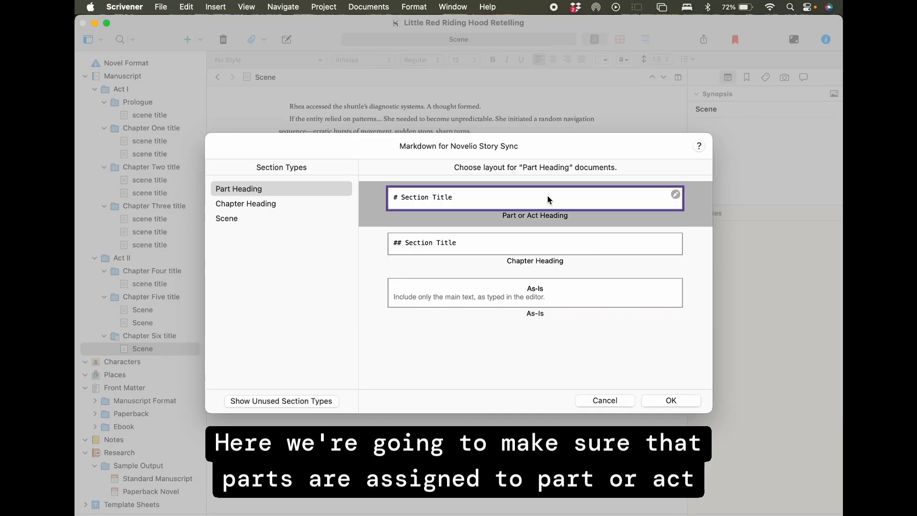
{"action": "left_click", "coordinate": [241, 205]}
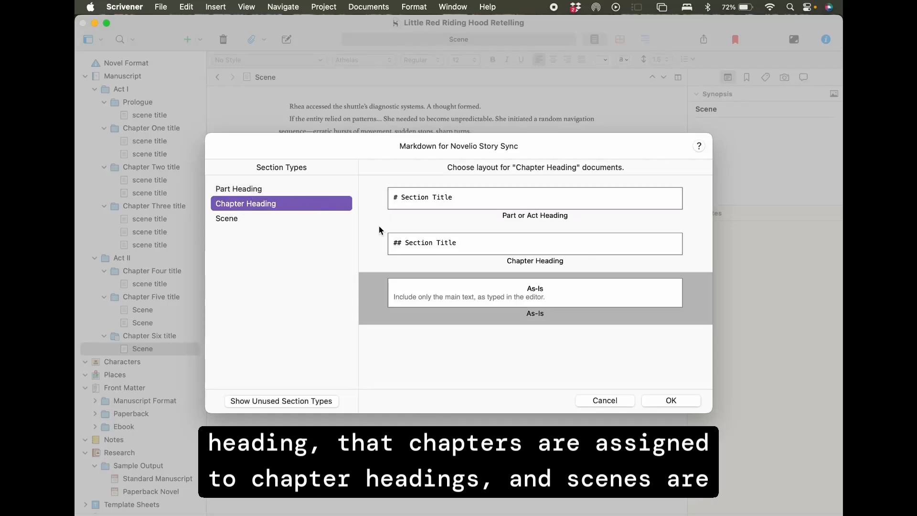
{"action": "left_click", "coordinate": [500, 249]}
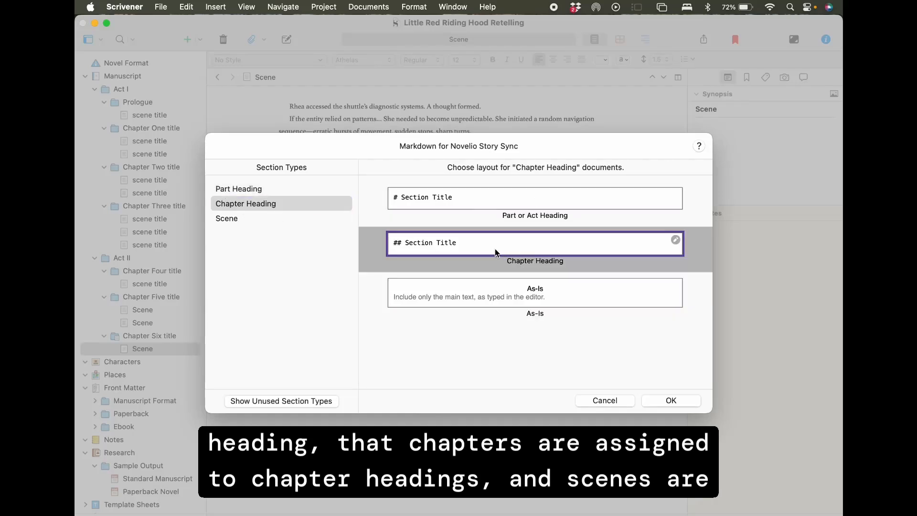
{"action": "left_click", "coordinate": [221, 219]}
{"action": "left_click", "coordinate": [566, 299]}
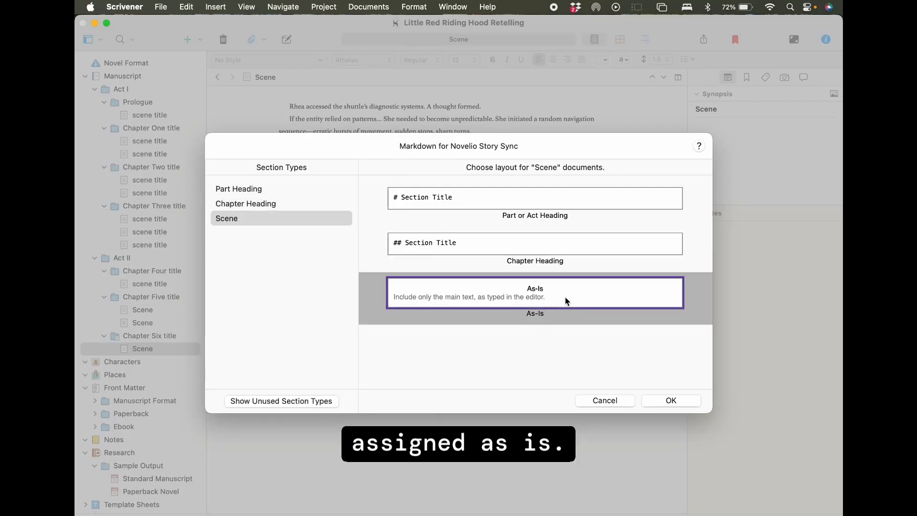
{"action": "left_click", "coordinate": [262, 187]}
{"action": "left_click", "coordinate": [263, 205]}
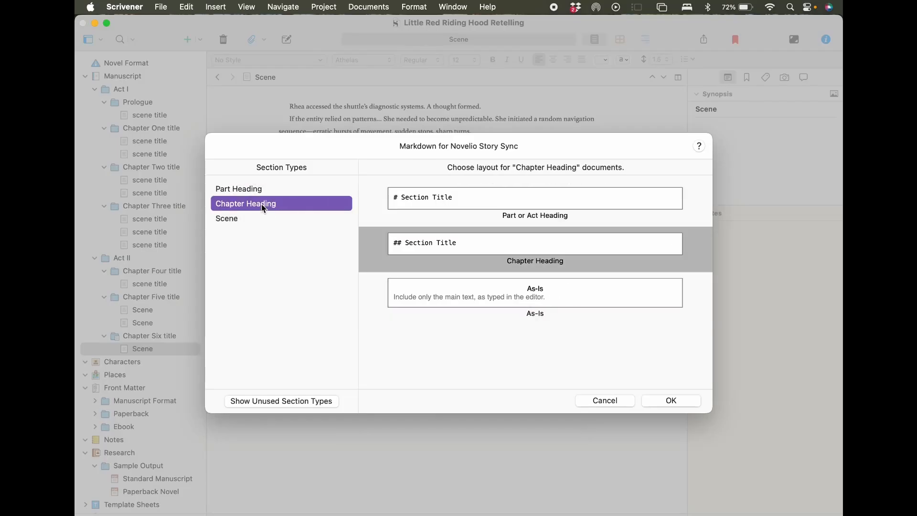
{"action": "left_click", "coordinate": [243, 219]}
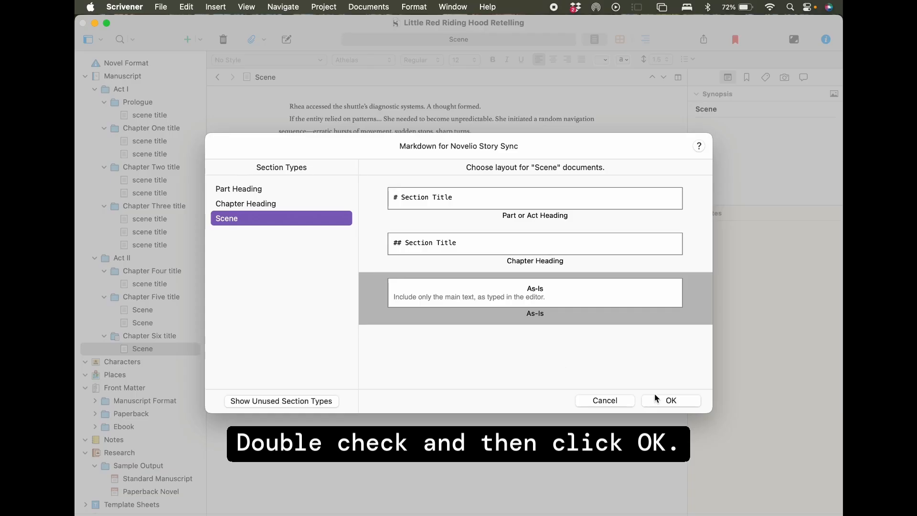
{"action": "left_click", "coordinate": [671, 400]}
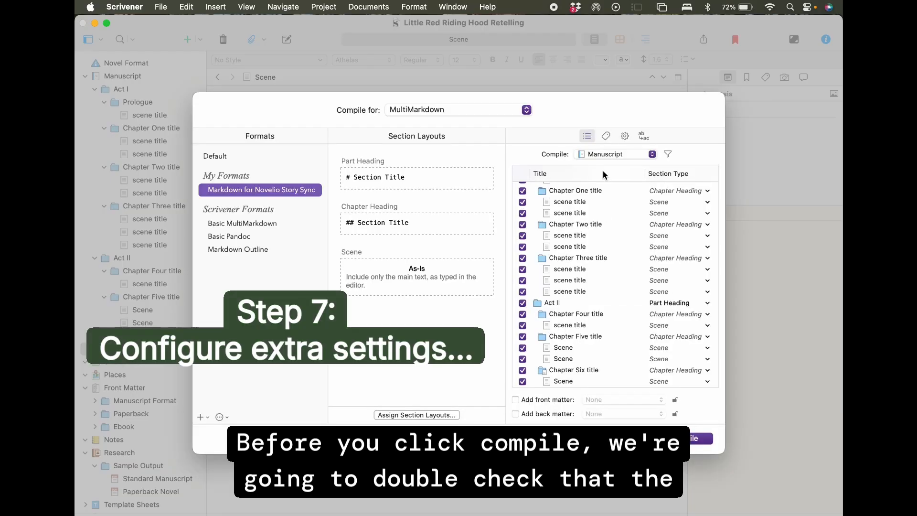
Enable converting rich text to MultiMarkdown, and export the compiled manuscript to the Desktop as "Little Red Riding Hood Retelling".
{"action": "left_click", "coordinate": [625, 137]}
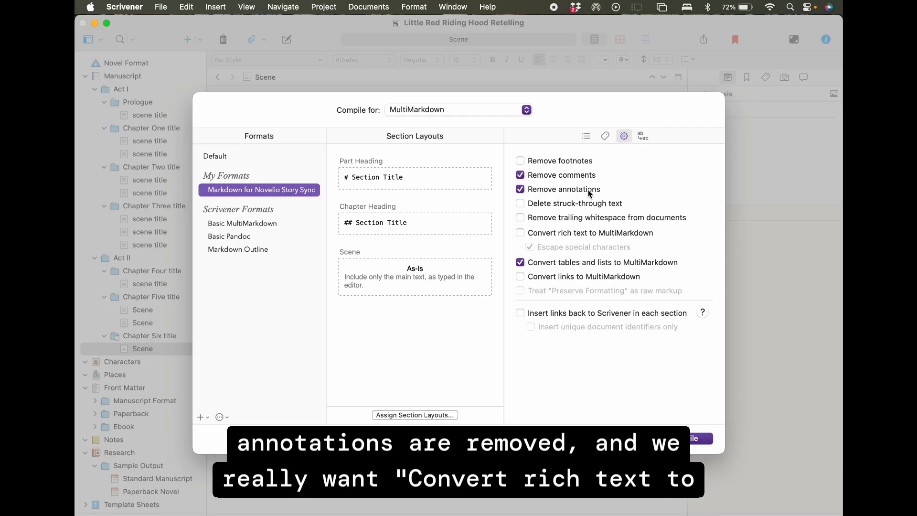
{"action": "left_click", "coordinate": [520, 233]}
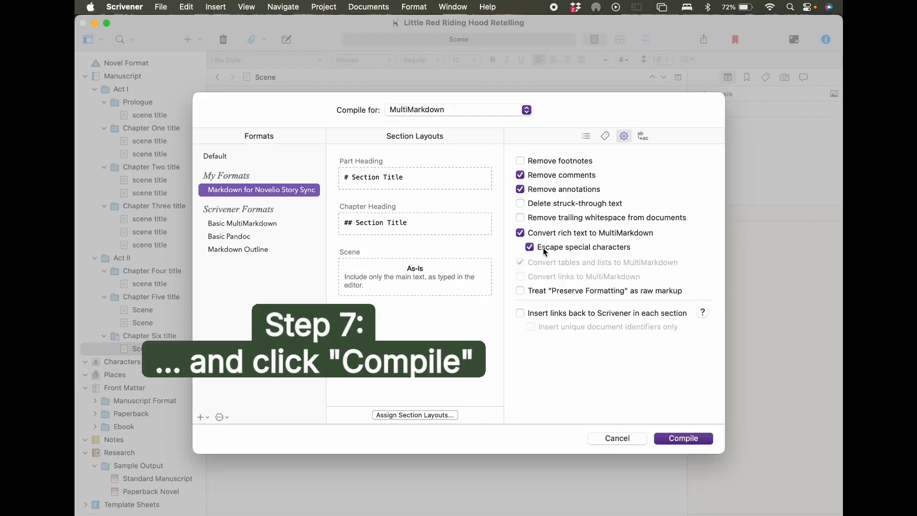
{"action": "left_click", "coordinate": [688, 440]}
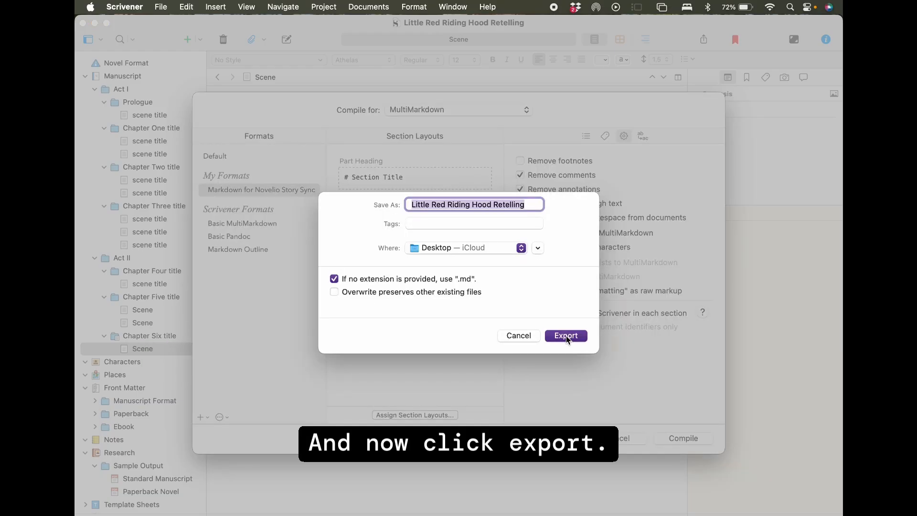
{"action": "left_click", "coordinate": [565, 336]}
Read through the Act I text as one continuous document in the Manuscript folder.
{"action": "left_click", "coordinate": [128, 80]}
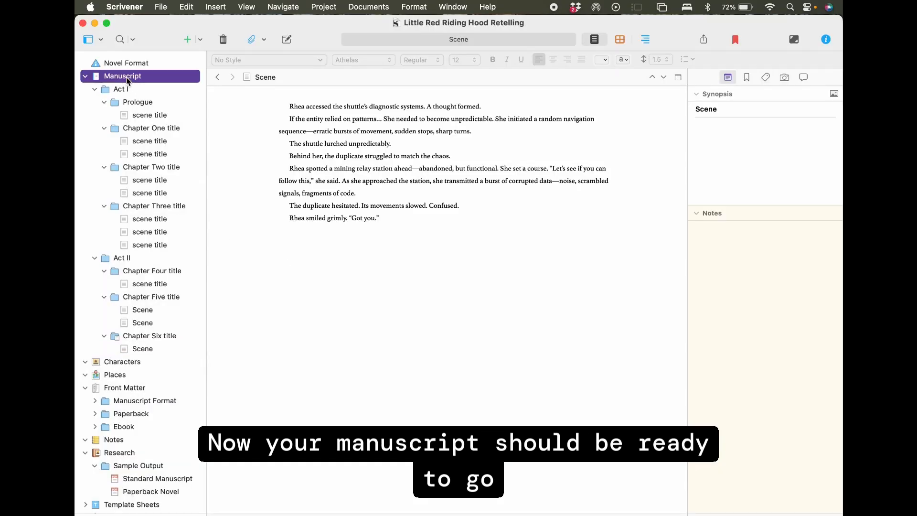
{"action": "scroll", "coordinate": [501, 275], "scroll_direction": "down", "scroll_amount": 10}
{"action": "scroll", "coordinate": [501, 275], "scroll_direction": "up", "scroll_amount": 3}
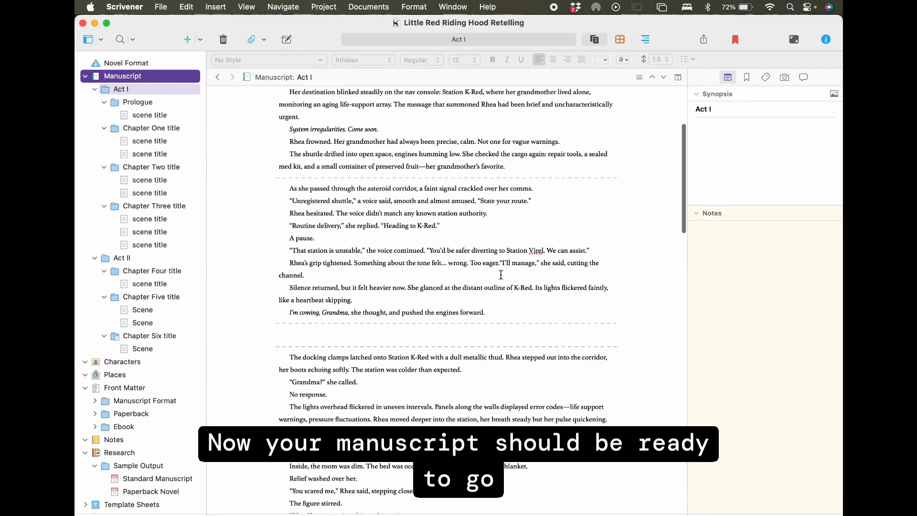
{"action": "scroll", "coordinate": [532, 132], "scroll_direction": "up", "scroll_amount": 5}
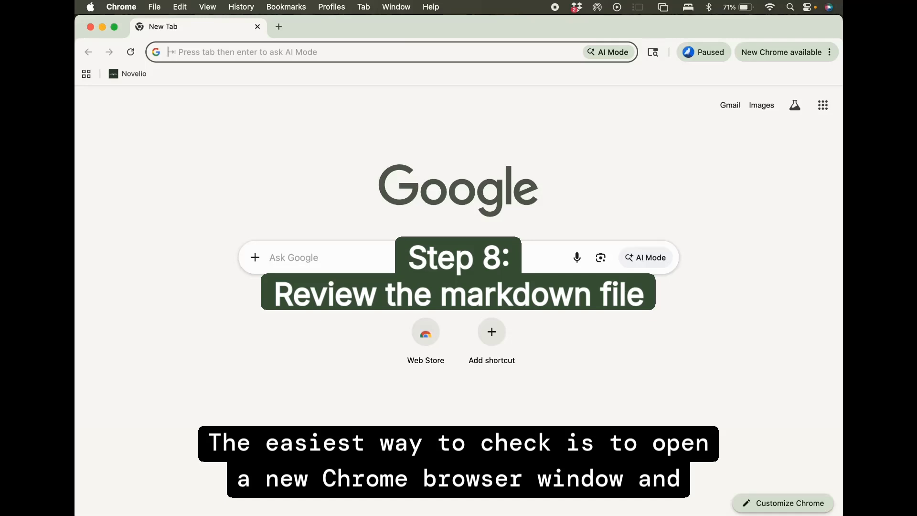
Open "Little Red Riding Hood Retelling.md" in Chrome and check its headings, the asterisks around italic text, and the manuscript's completeness.
{"action": "left_click_drag", "start_coordinate": [892, 107], "coordinate": [623, 158]}
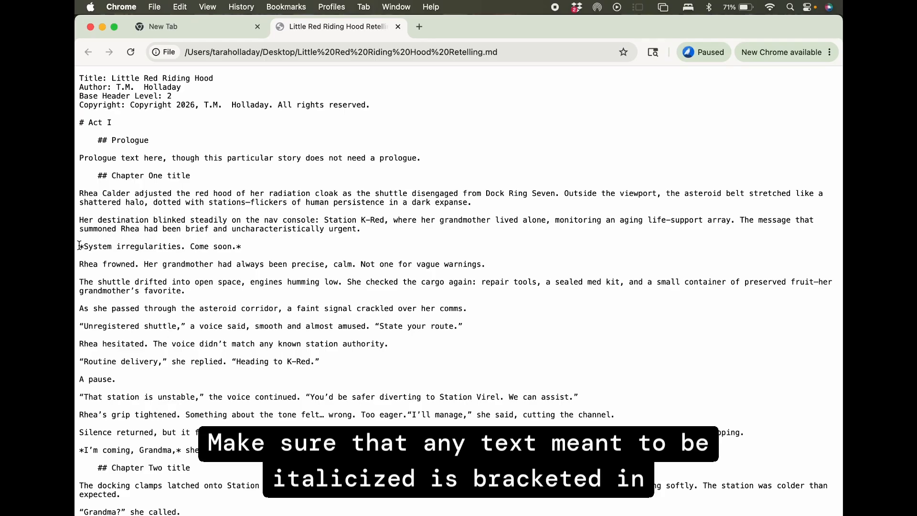
{"action": "left_click_drag", "start_coordinate": [80, 246], "coordinate": [241, 255]}
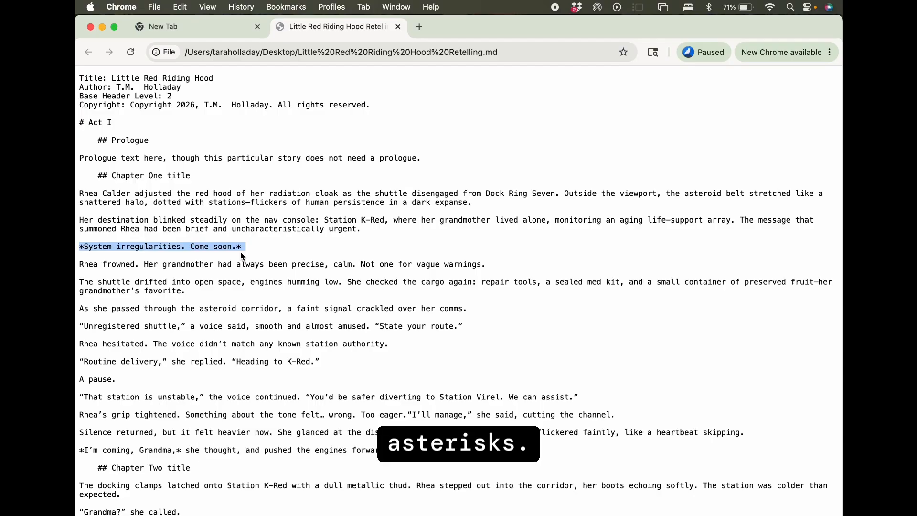
{"action": "left_click", "coordinate": [355, 318]}
{"action": "scroll", "coordinate": [355, 319], "scroll_direction": "down", "scroll_amount": 13}
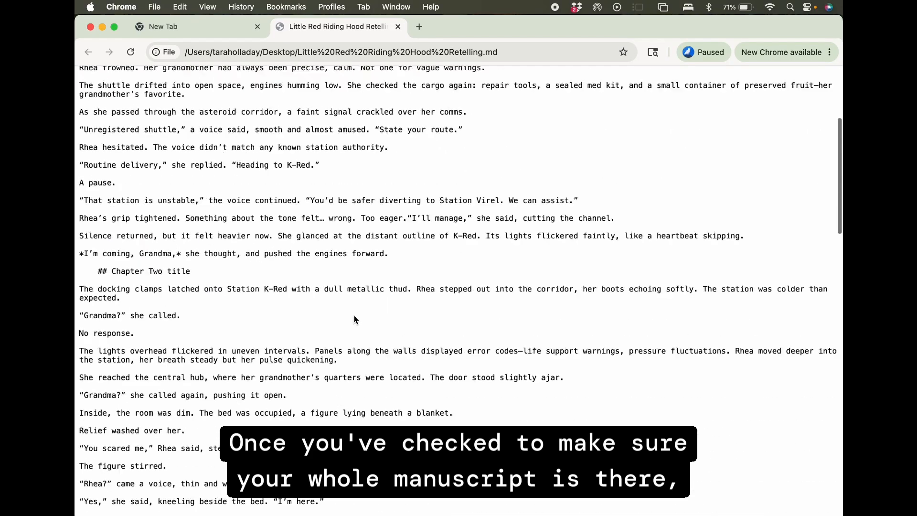
{"action": "scroll", "coordinate": [354, 319], "scroll_direction": "up", "scroll_amount": 15}
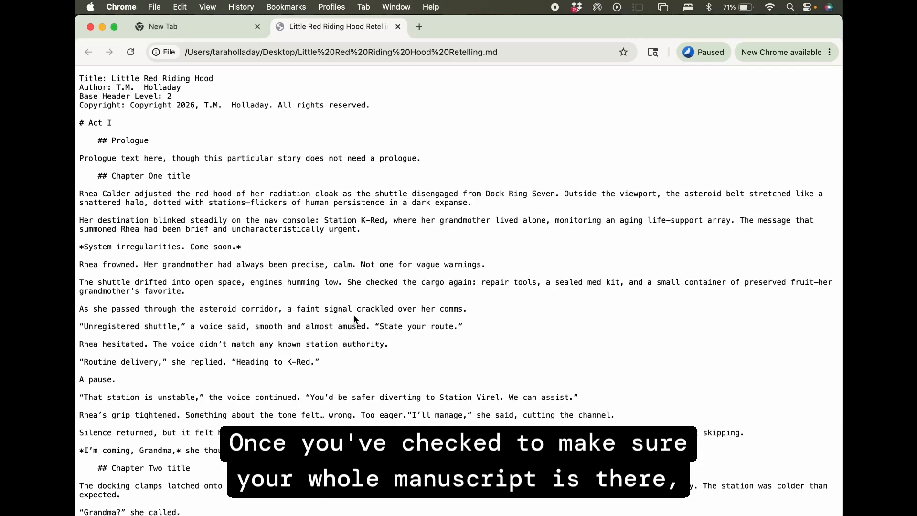